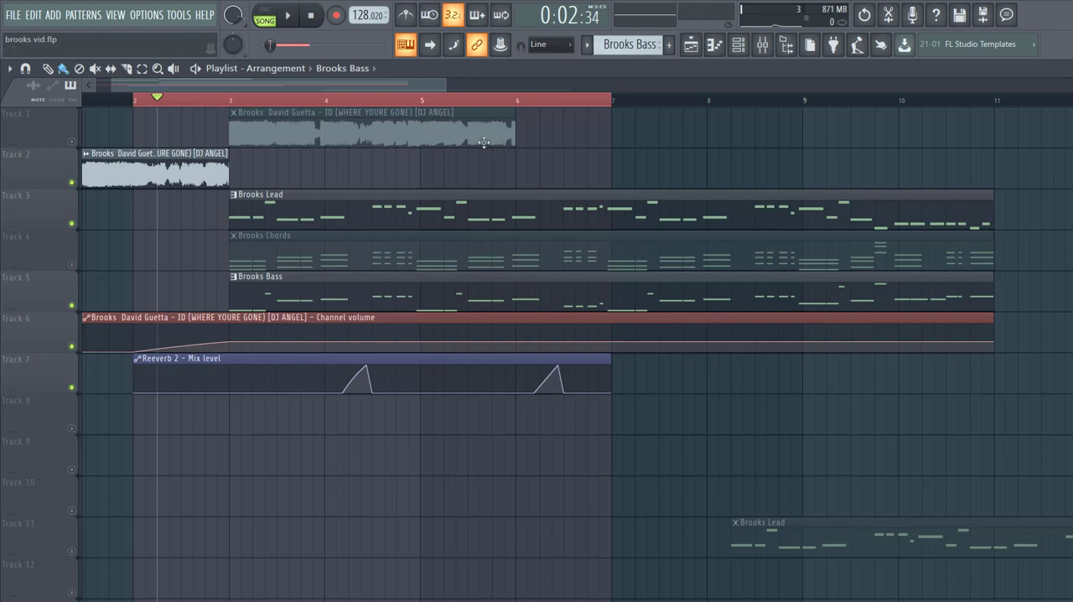
Step: Play back the Brooks arrangement with vocal, lead, chords and bass, then stop
key("space")
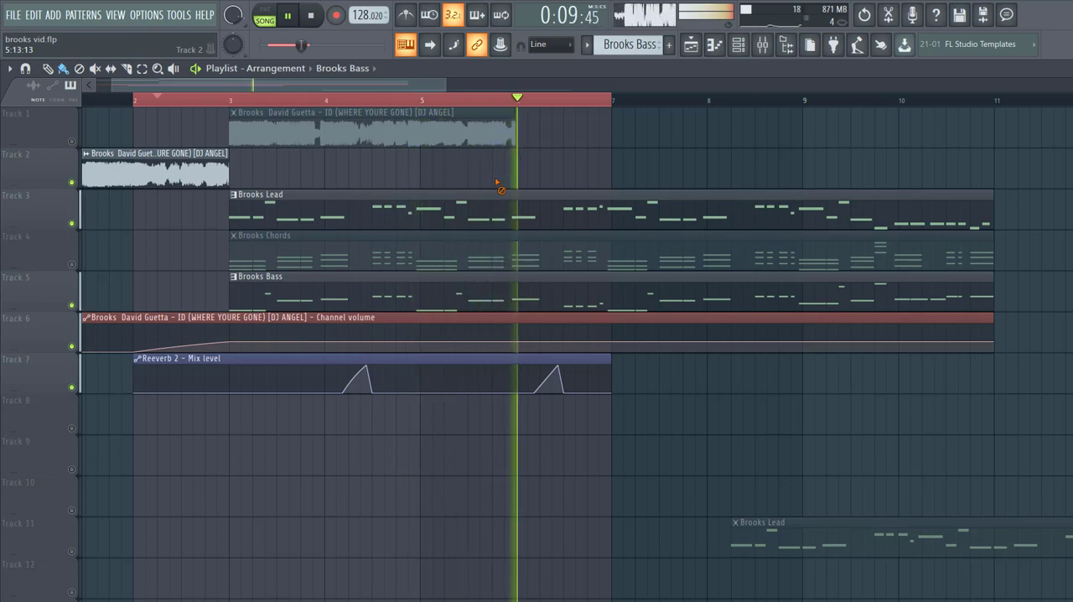
key("space")
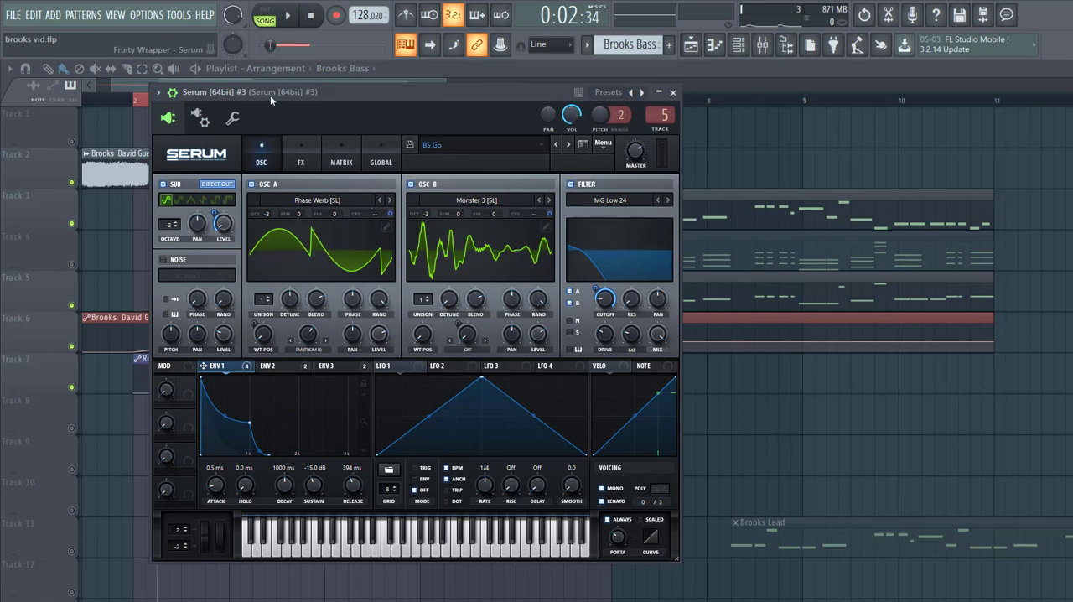
Step: Move Serum aside and audition the Brooks Bass pattern alone in PAT mode
left_click_drag(295, 92, 338, 83)
left_click(265, 10)
left_click(289, 15)
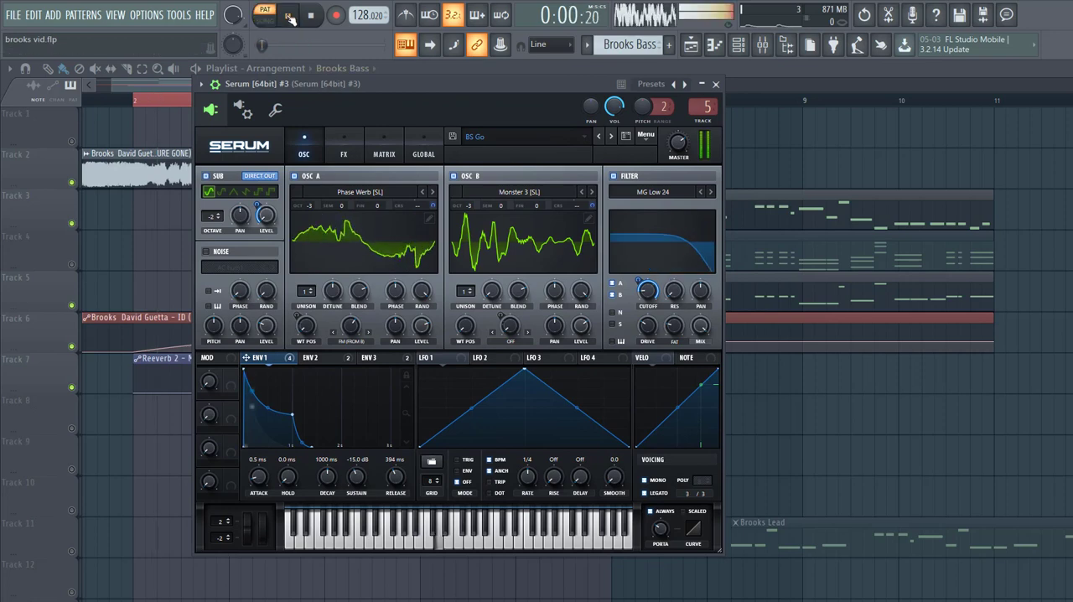
left_click(290, 18)
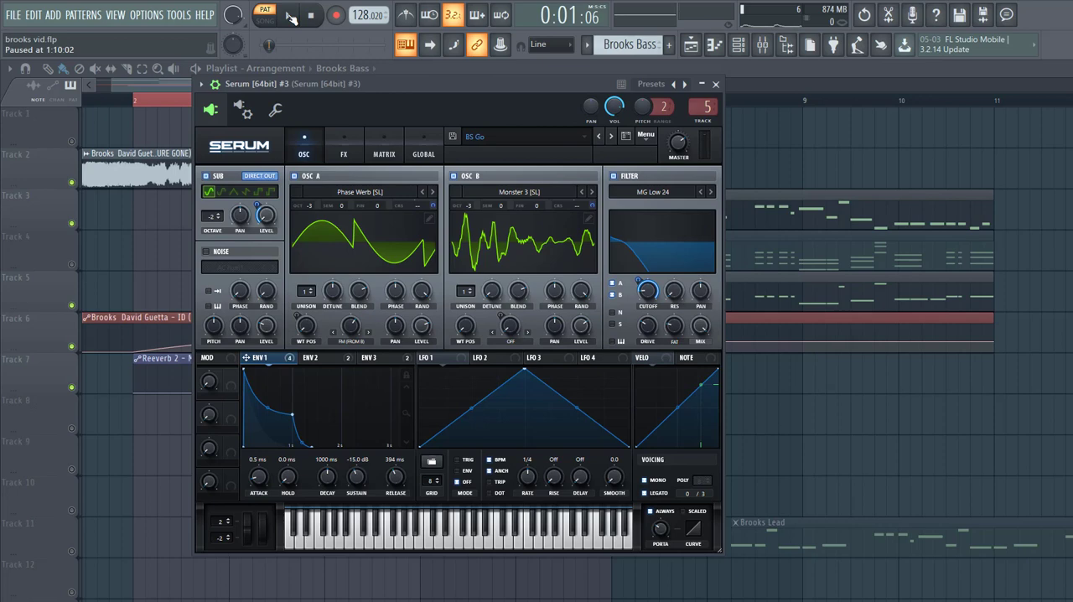
left_click(289, 18)
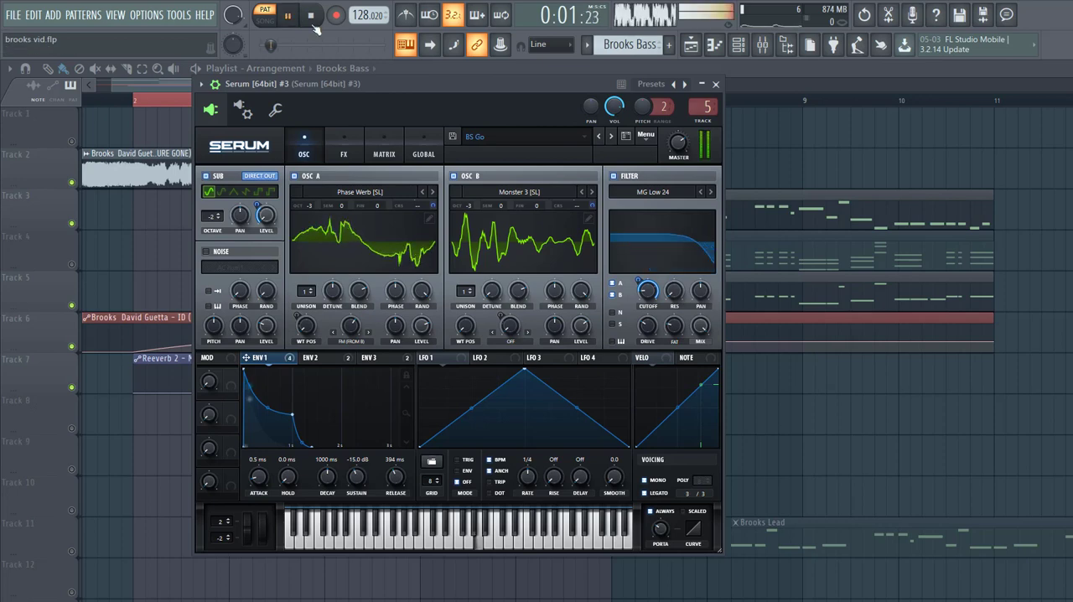
Step: Reset Serum to Init Preset and load Spectral > Phase Werb into OSC A at -3 octaves
left_click(645, 136)
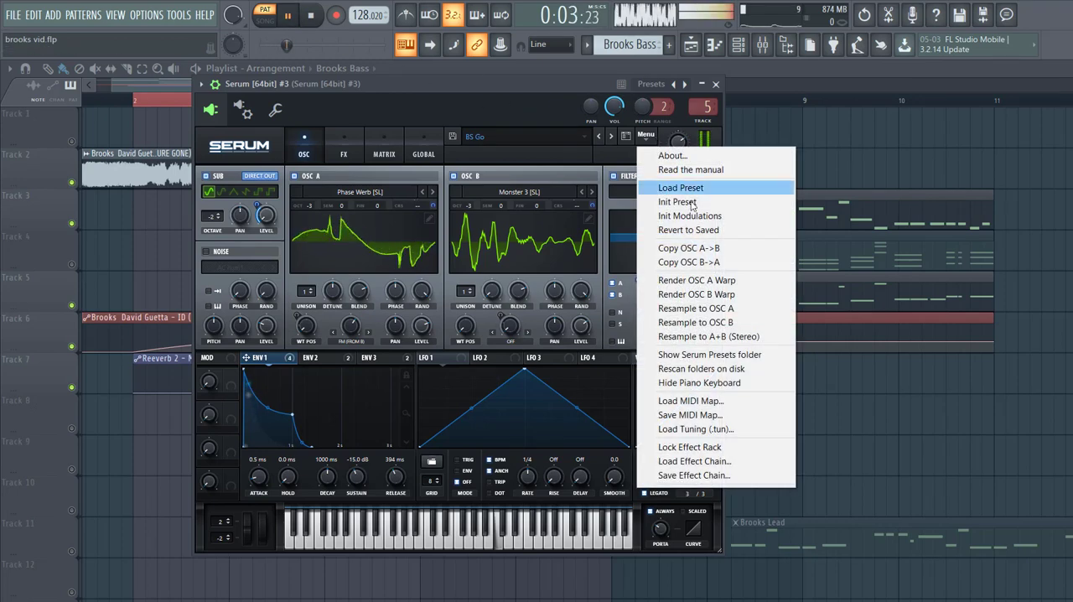
left_click(670, 198)
left_click(388, 191)
mouse_move(341, 248)
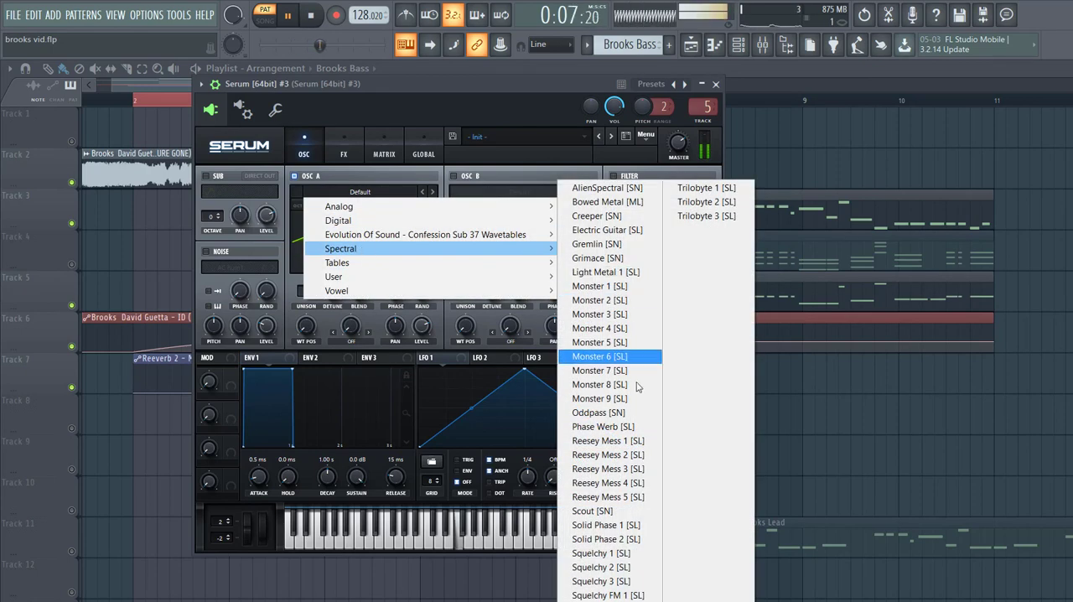
left_click(603, 426)
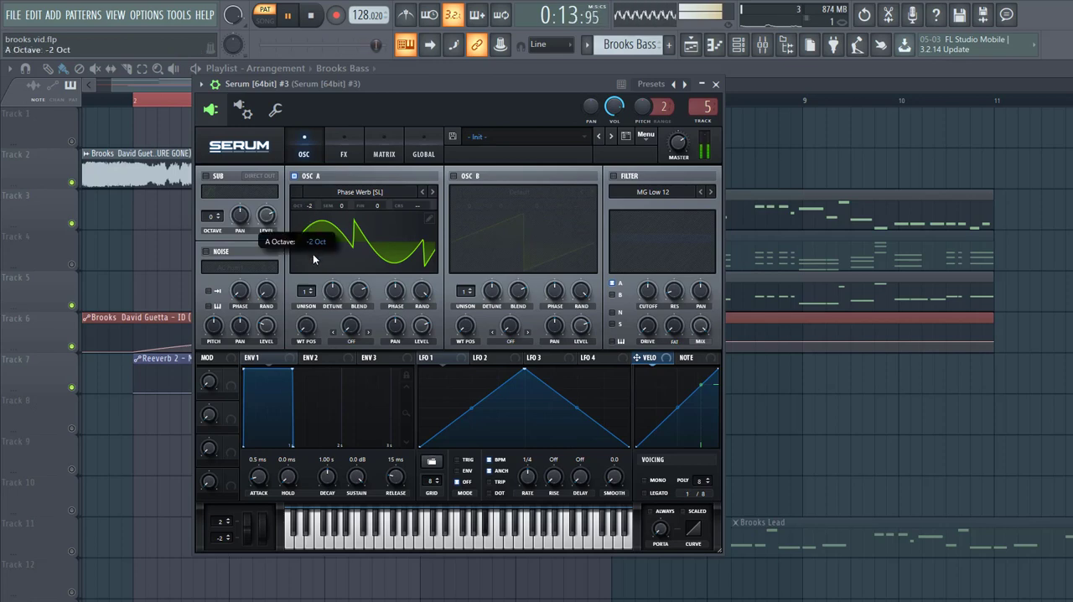
left_click_drag(313, 253, 314, 263)
Step: Lower ENV 1 sustain, lengthen its release, and route ENV 1 to OSC A's wavetable position
mouse_move(356, 478)
left_mouse_down()
mouse_move(342, 549)
mouse_move(375, 528)
left_mouse_up()
left_click_drag(405, 482, 405, 478)
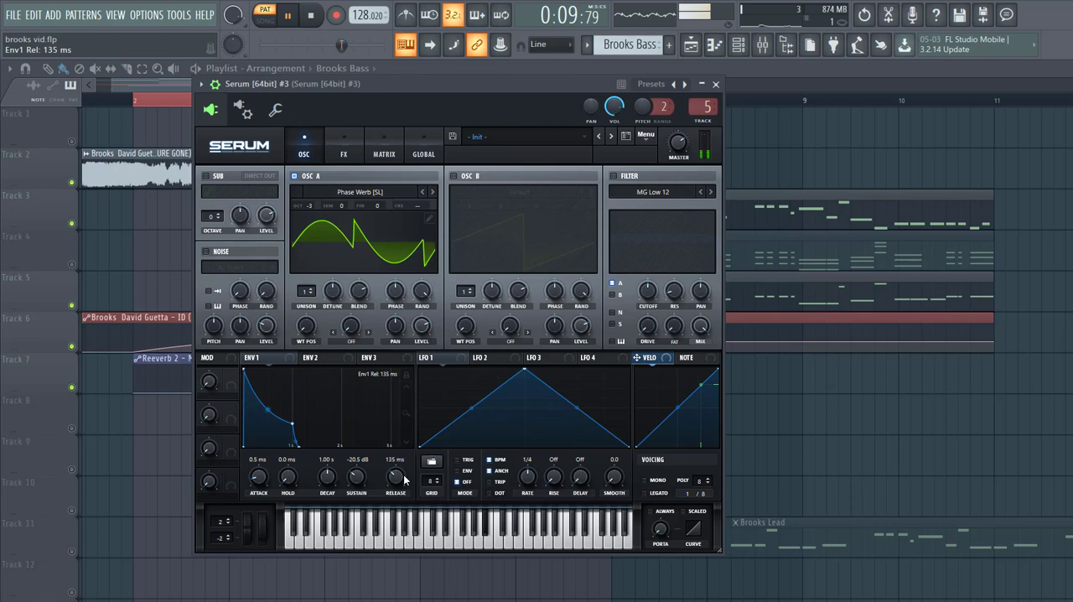
mouse_move(252, 357)
left_mouse_down()
mouse_move(305, 328)
mouse_move(280, 353)
left_mouse_up()
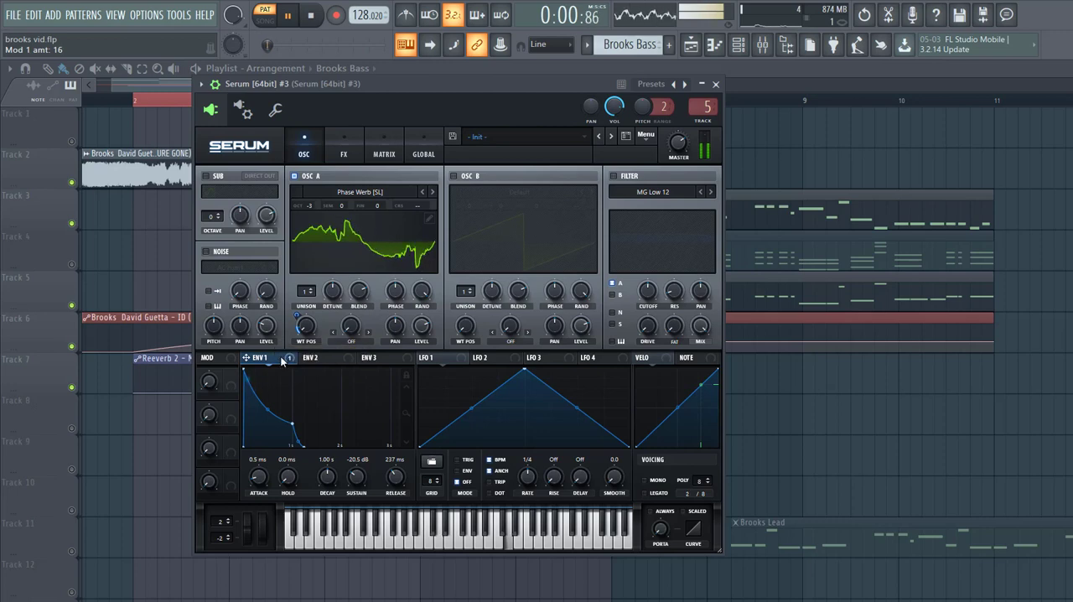
Step: Enable OSC B with the Spectral > Monster 3 wavetable at -3 octaves
left_click(454, 175)
left_click(520, 191)
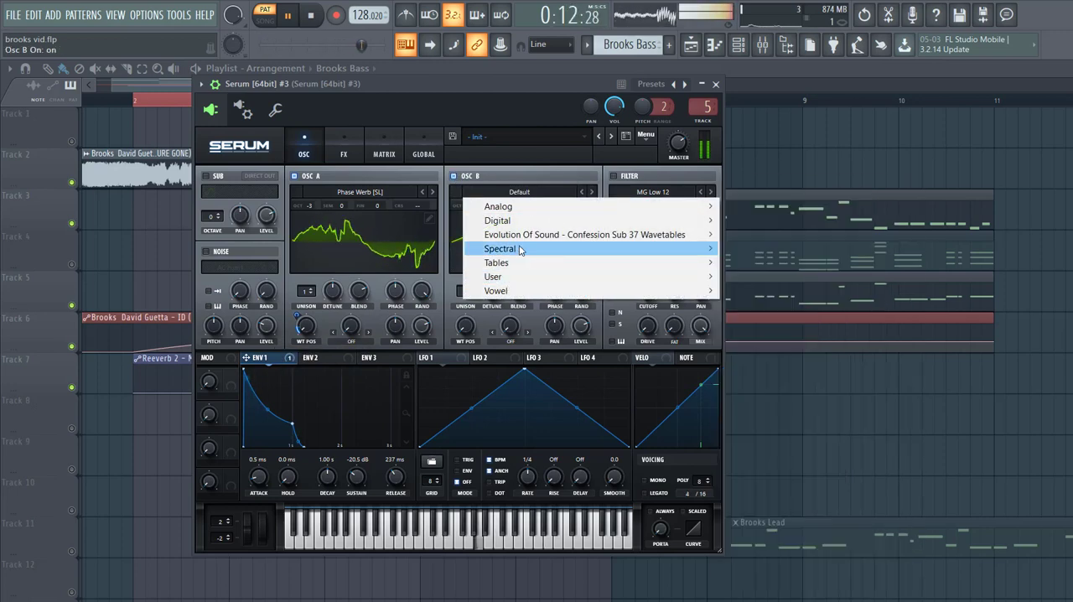
mouse_move(500, 249)
left_click(758, 313)
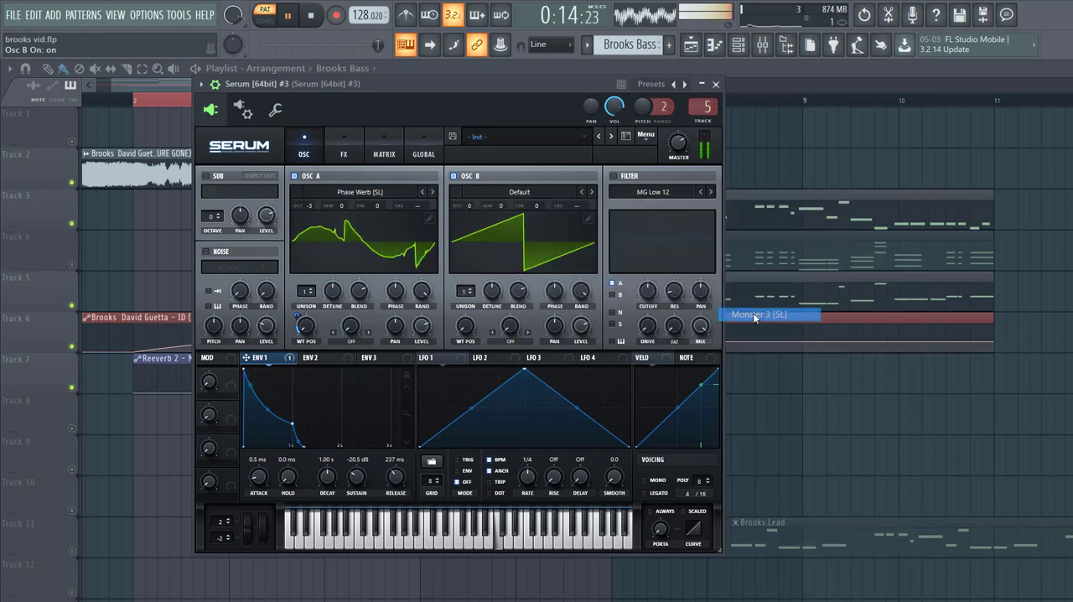
left_click_drag(468, 207, 470, 249)
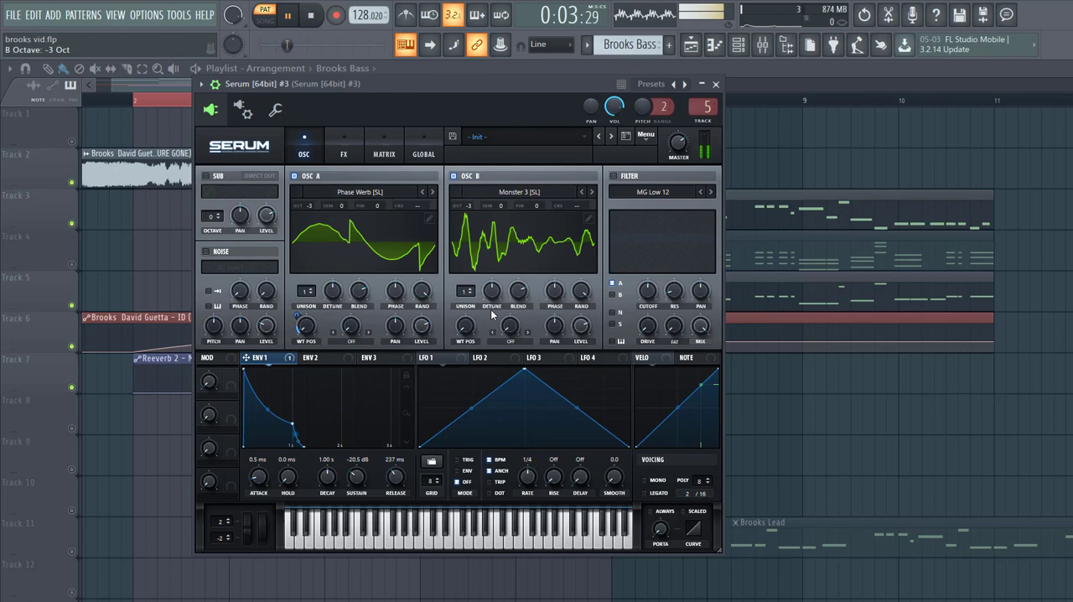
Step: Set OSC A's warp mode to FM (from B) and raise the FM amount to 64%
left_click(346, 341)
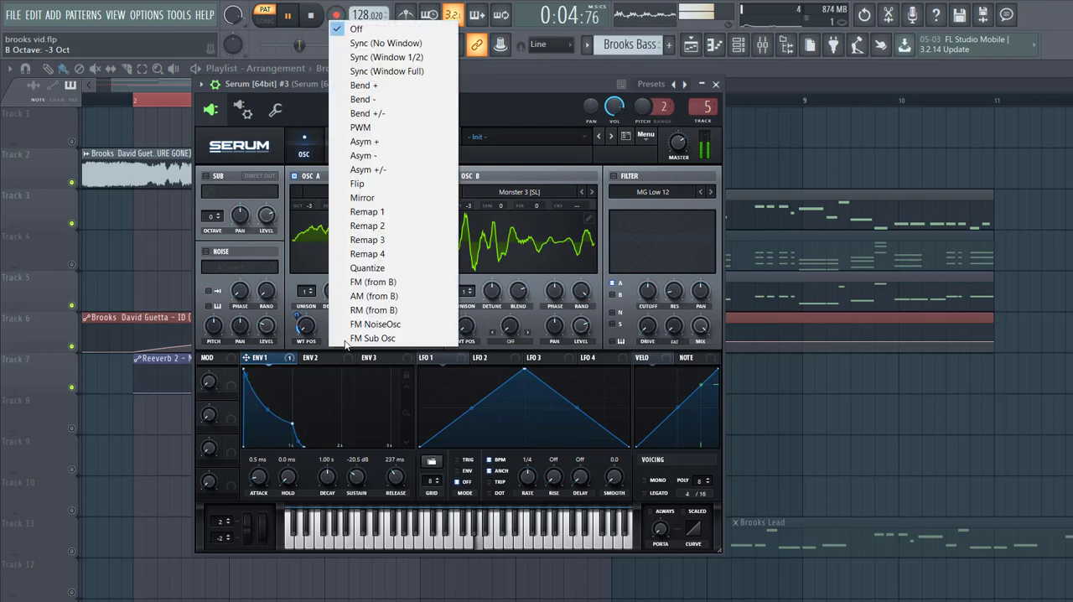
left_click(365, 295)
left_click_drag(351, 329, 365, 307)
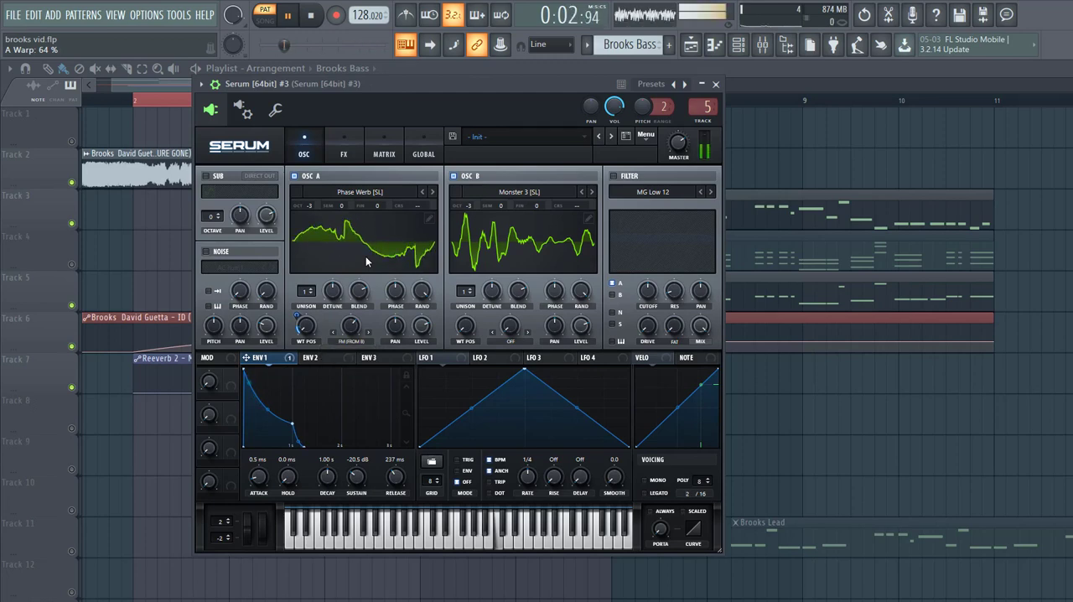
Step: Enable the filter as MG Low 24 and route oscillator B through it as well
left_click(312, 357)
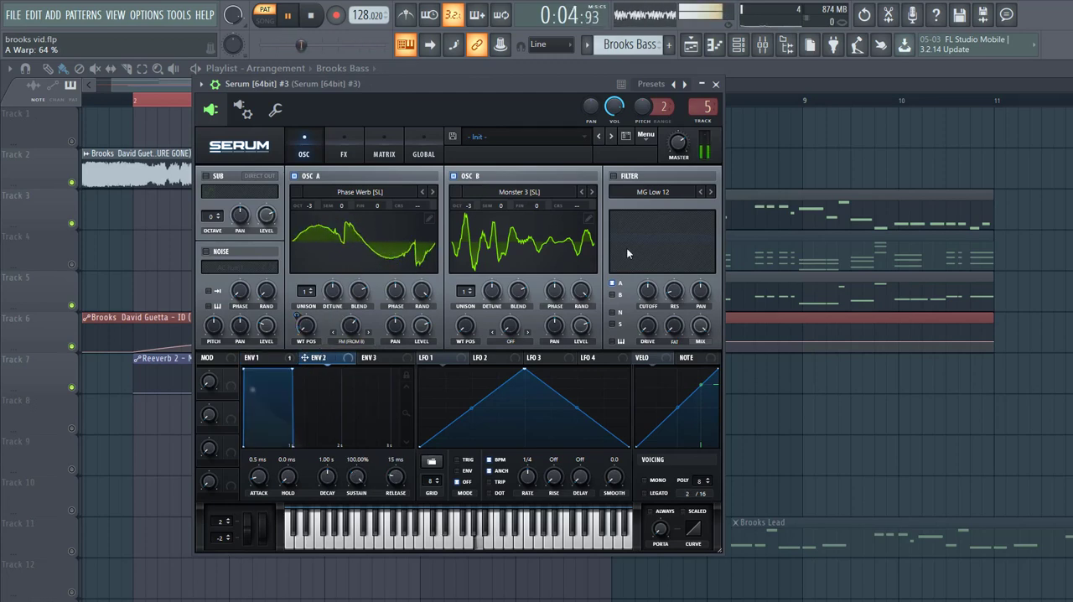
left_click(614, 176)
left_click(614, 176)
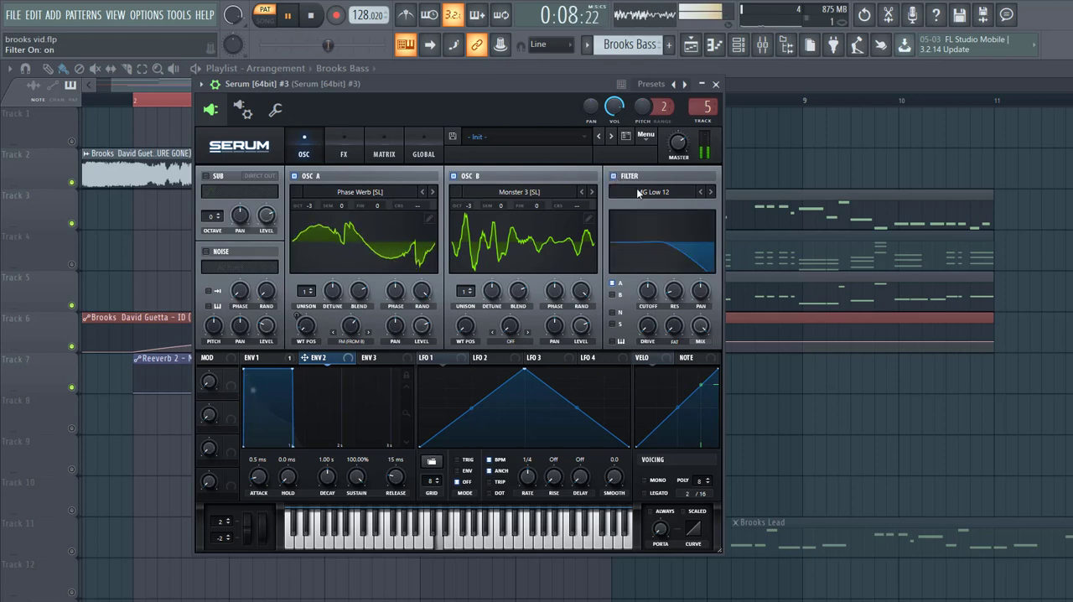
left_click(711, 193)
left_click(620, 295)
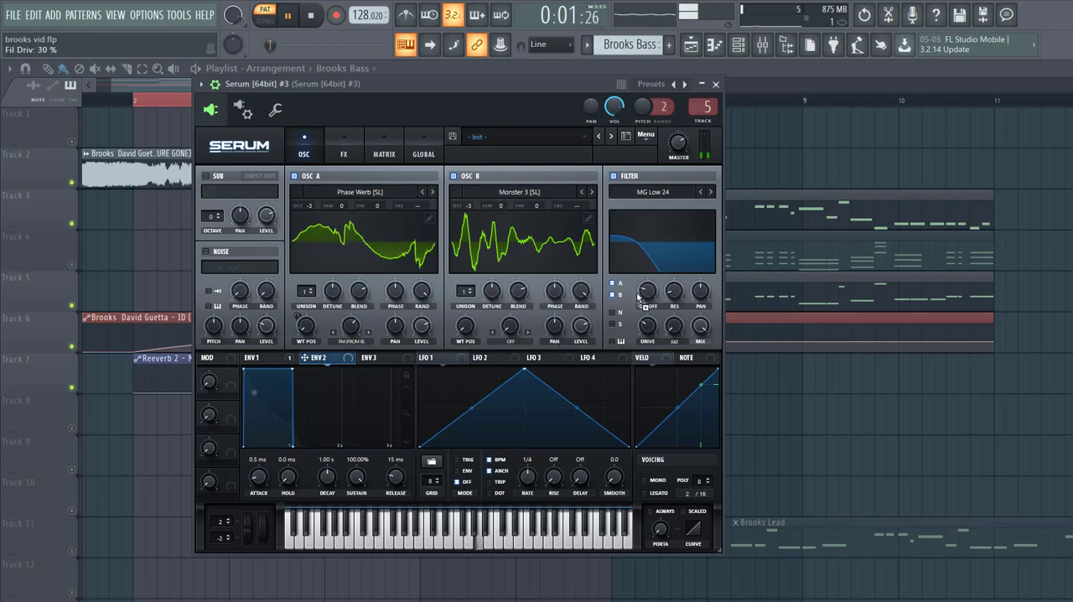
Step: Shape ENV 2 with near-zero sustain and a longer release for the cutoff sweep
left_click_drag(356, 480, 356, 536)
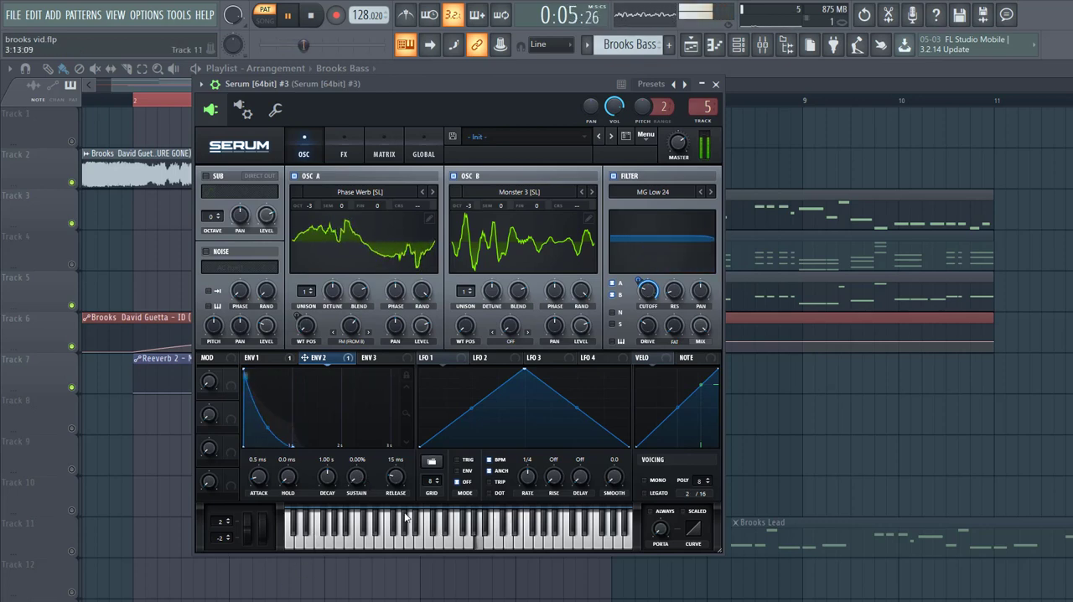
mouse_move(357, 486)
left_mouse_down()
mouse_move(356, 469)
mouse_move(394, 474)
mouse_move(355, 481)
left_mouse_up()
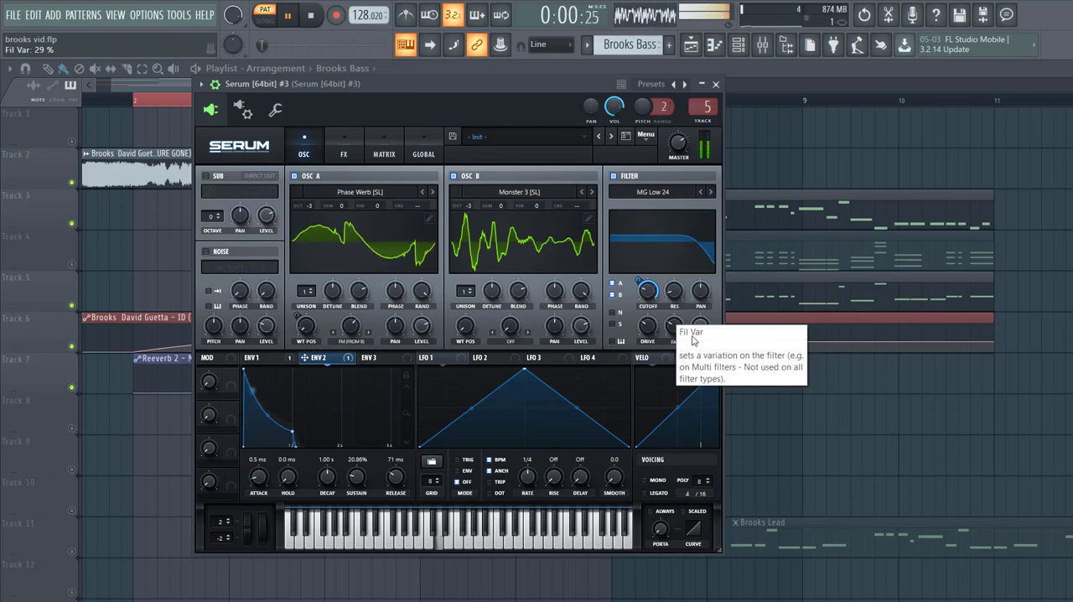
Step: Switch the patch to mono, enable the sub oscillator two octaves down and raise its level
left_click(651, 481)
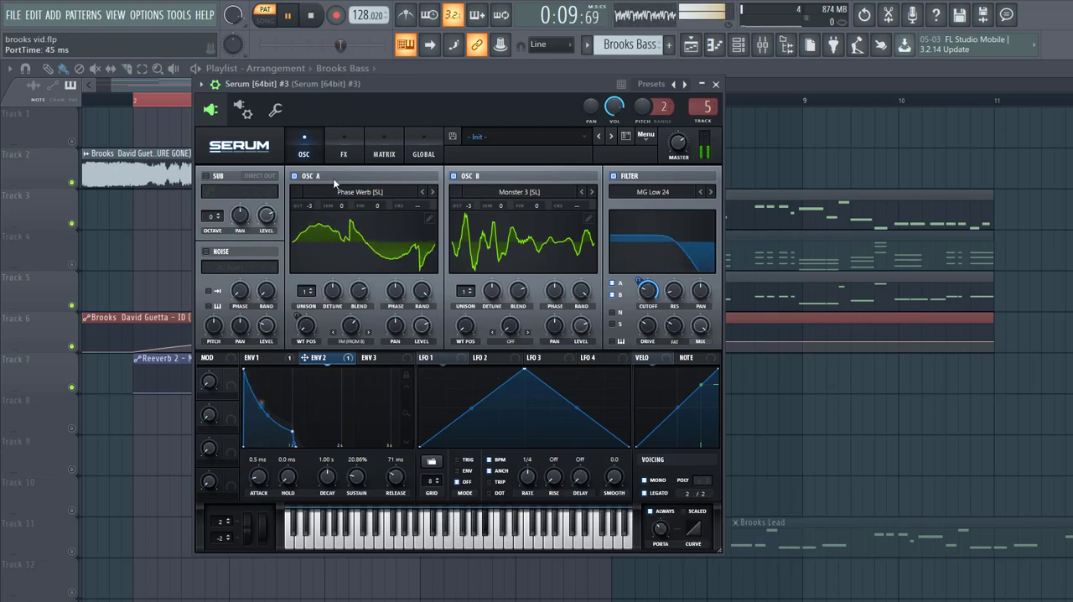
left_click(206, 176)
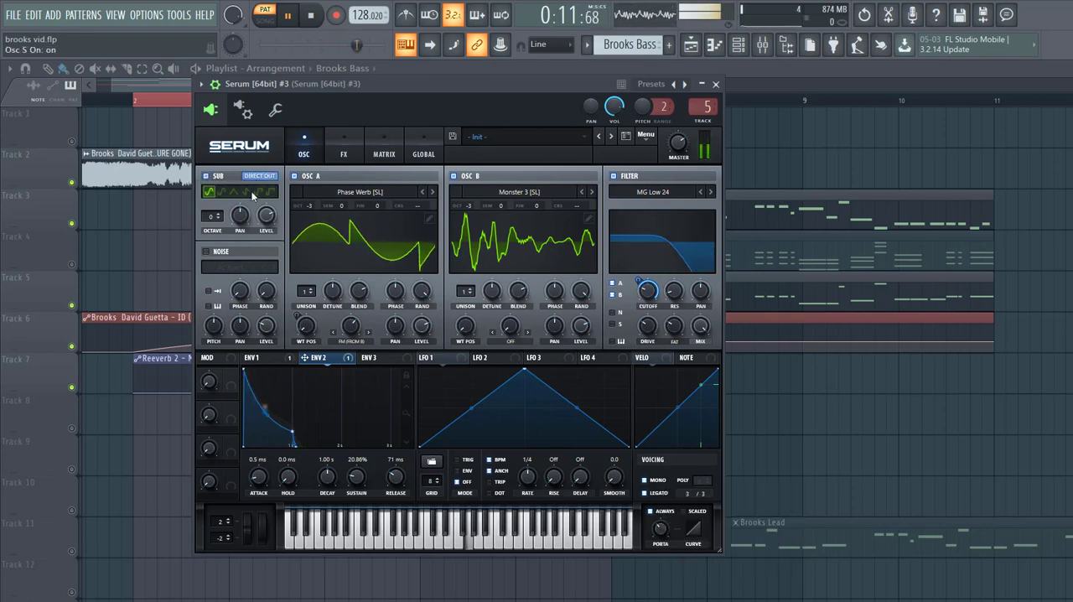
left_click_drag(211, 216, 213, 238)
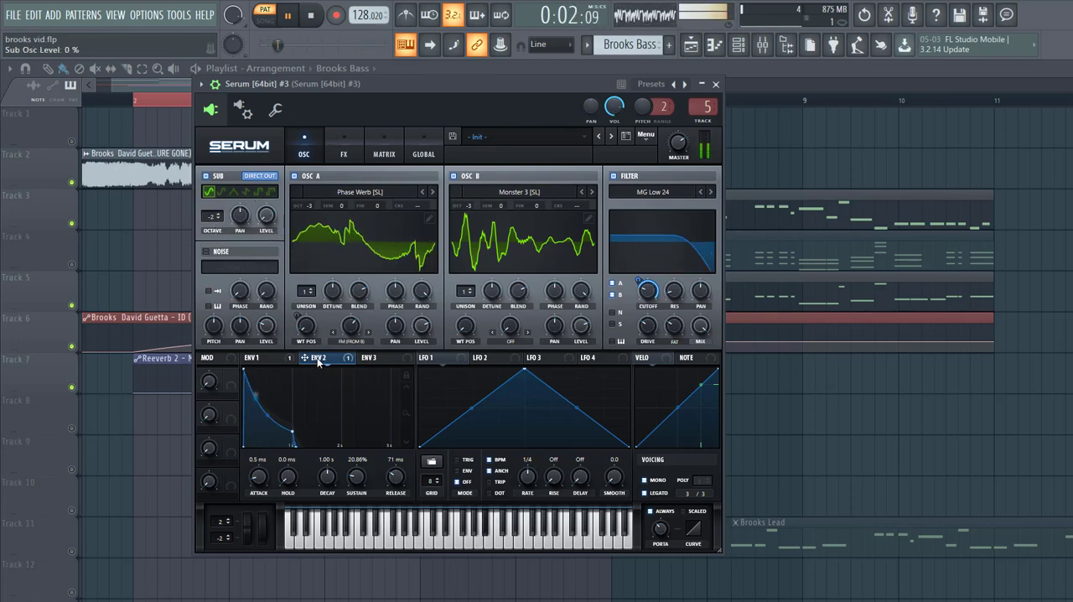
left_click_drag(265, 216, 266, 193)
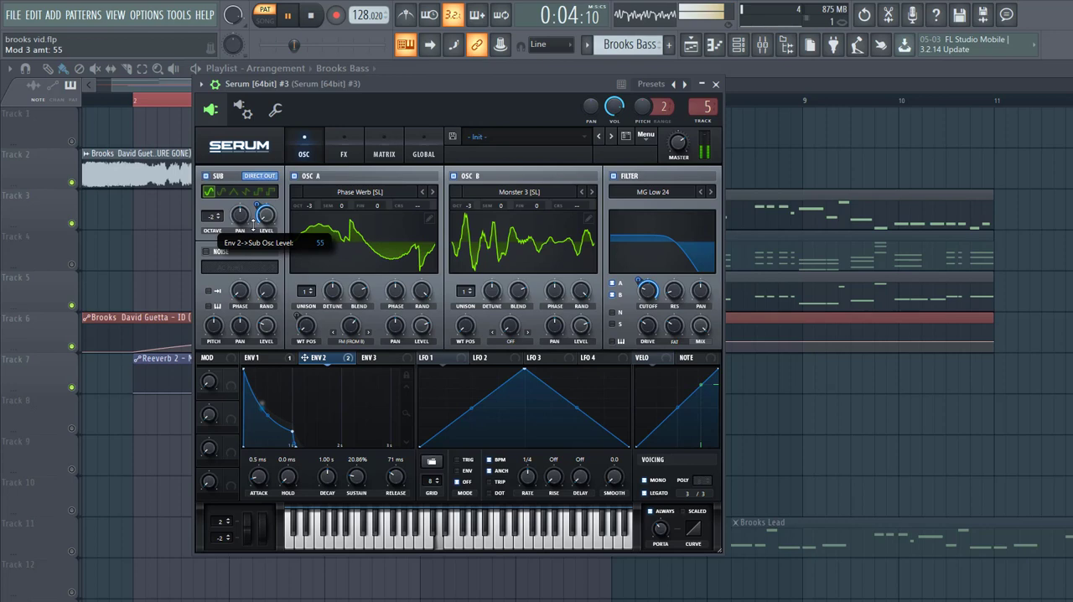
right_click(265, 216)
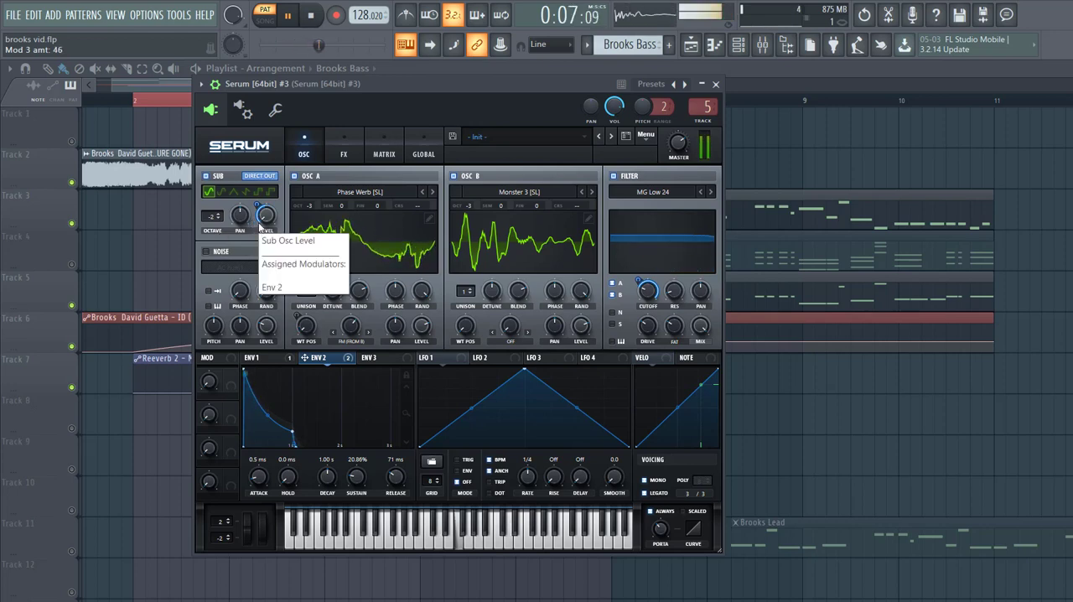
Step: On the FX page enable Hyper/Dimension and Distortion in HardClip mode
left_click(341, 154)
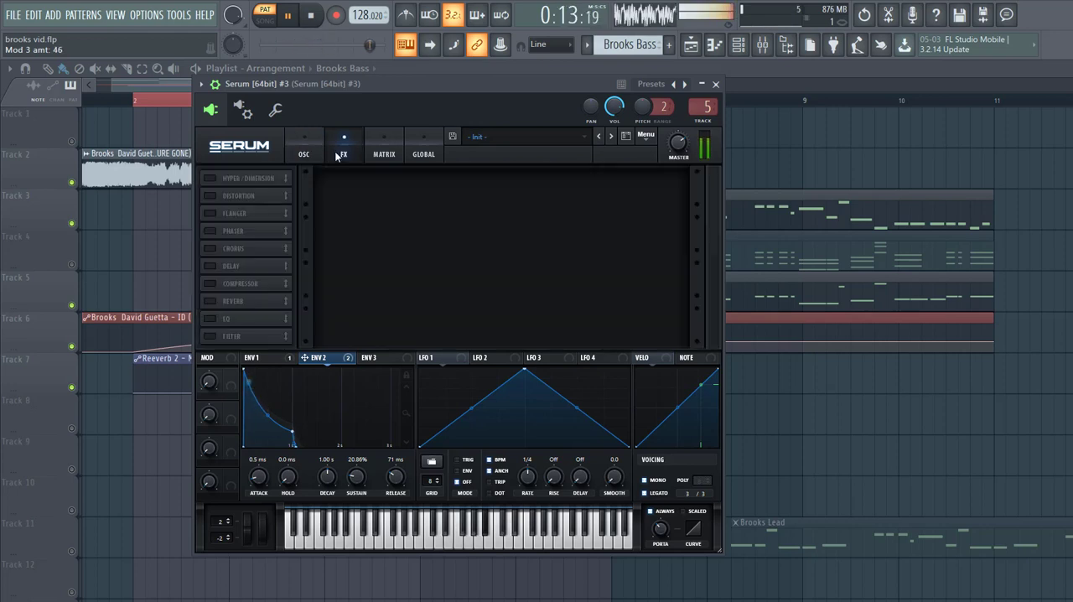
left_click(211, 177)
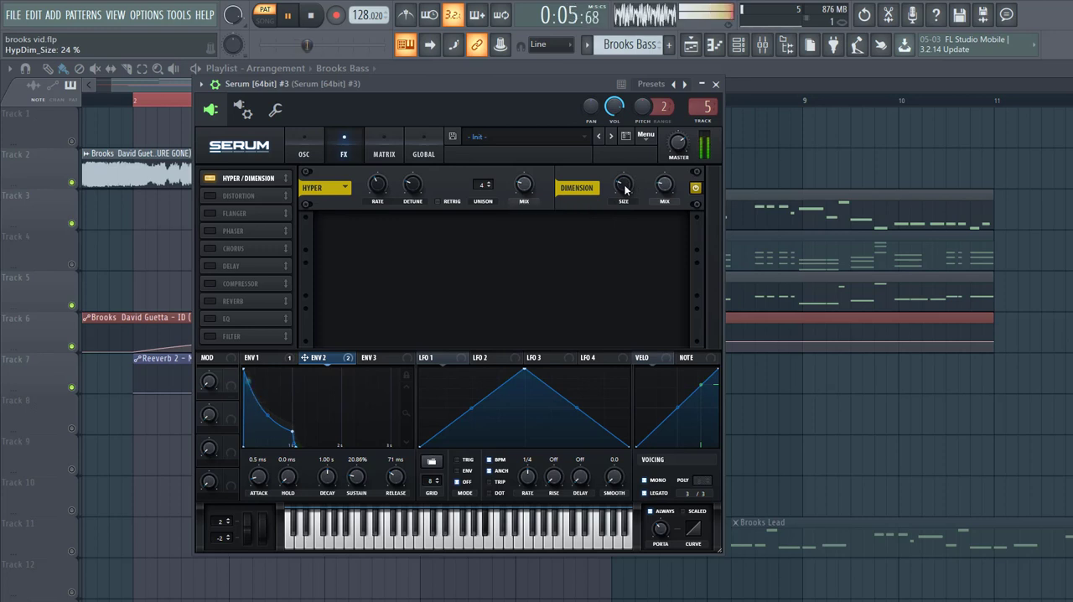
left_click(209, 195)
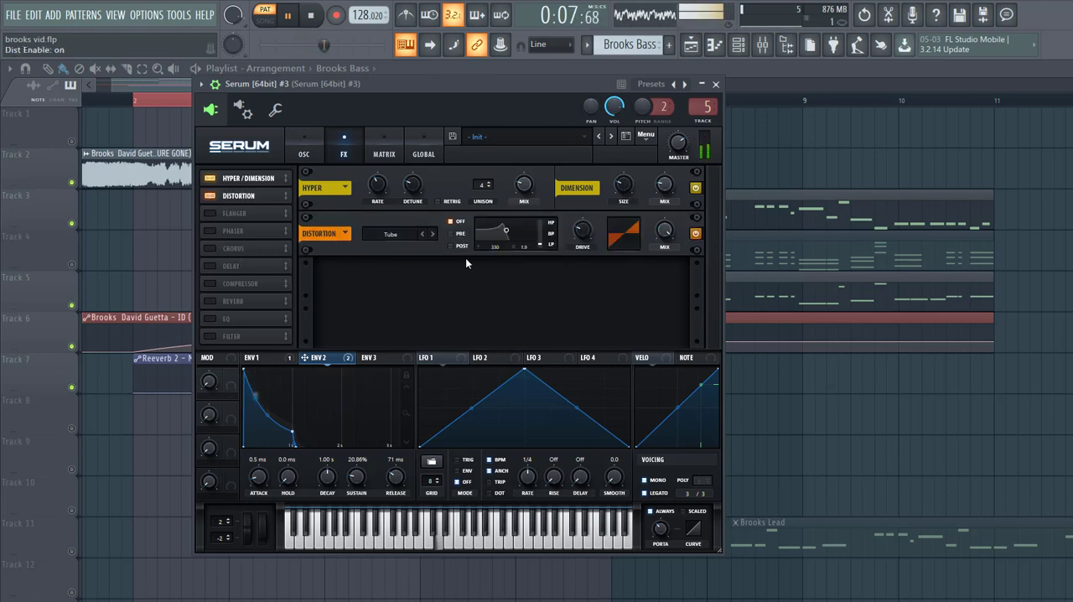
left_click(401, 238)
left_click(408, 275)
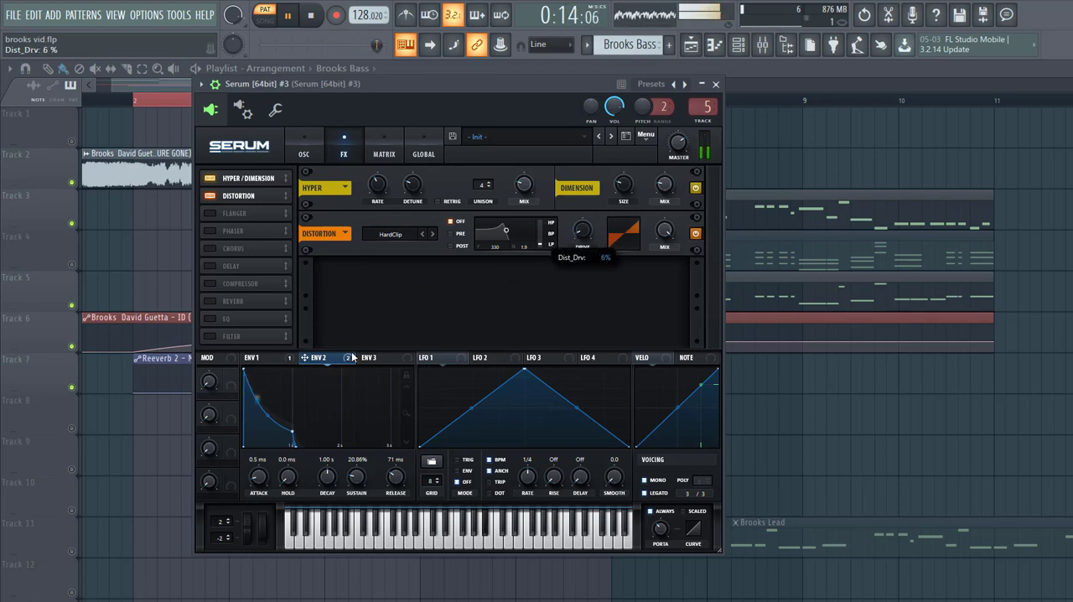
Step: Route ENV 1 to the distortion Drive at 71 and lower ENV 1's sustain
left_click(251, 358)
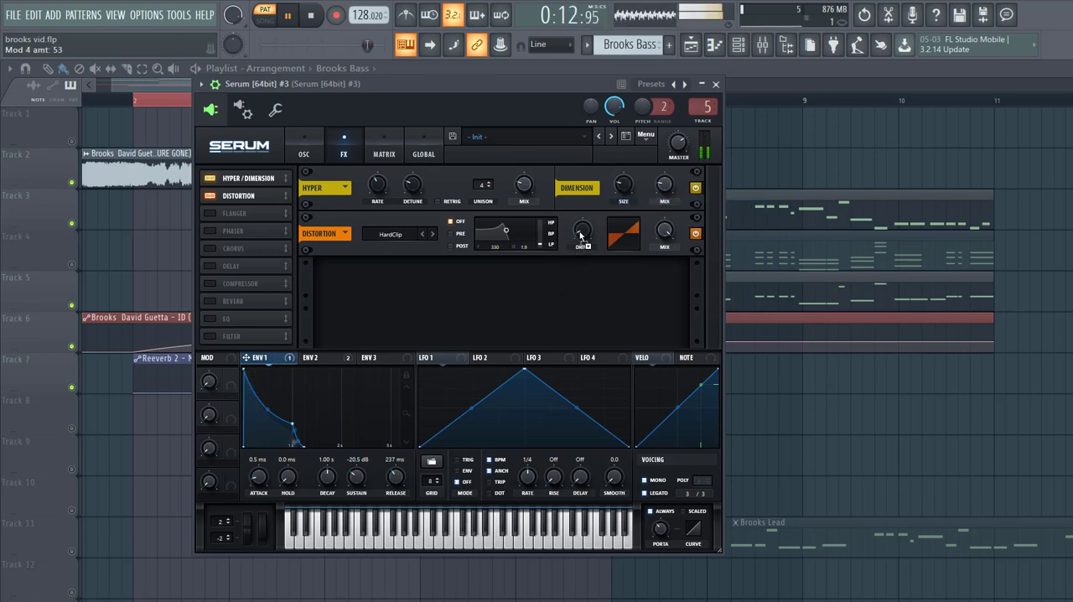
left_click_drag(580, 236, 578, 231)
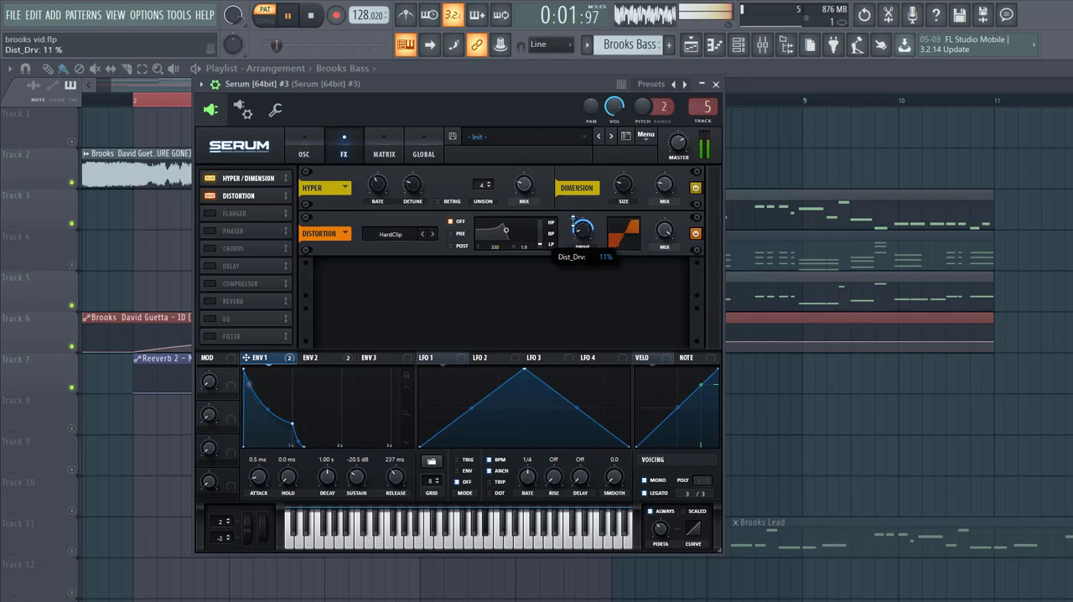
left_click_drag(356, 476, 362, 474)
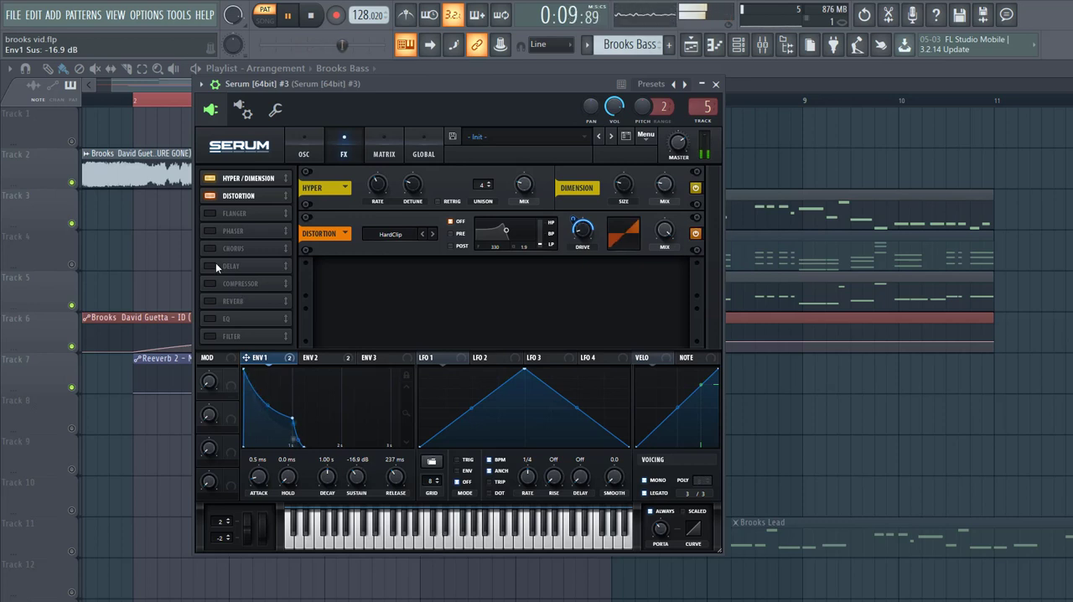
Step: Enable the Compressor in Multiband mode with reduced high-band compression
left_click(210, 283)
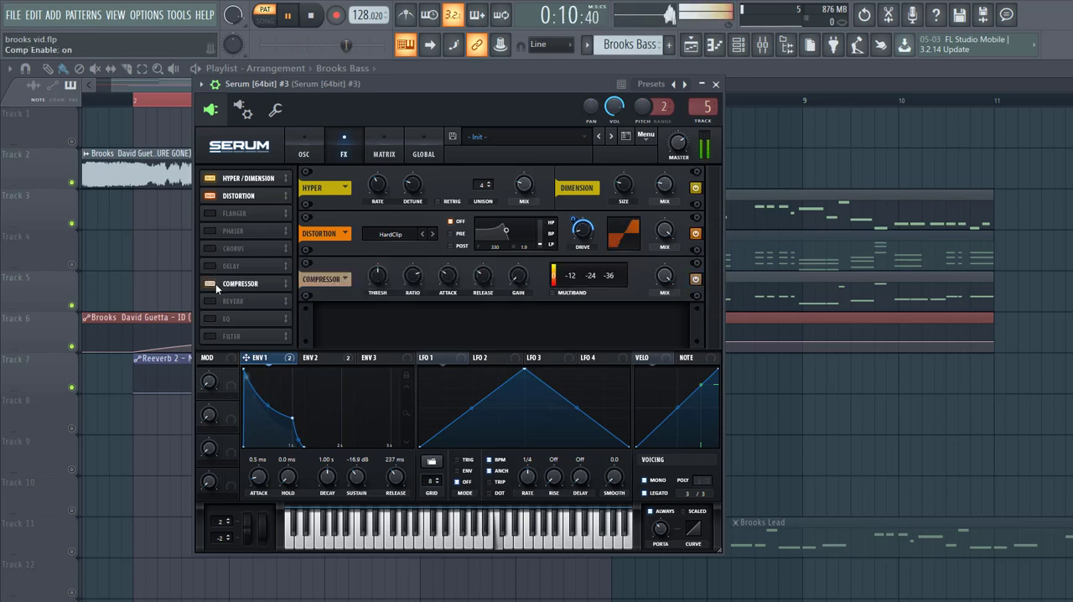
left_click(552, 291)
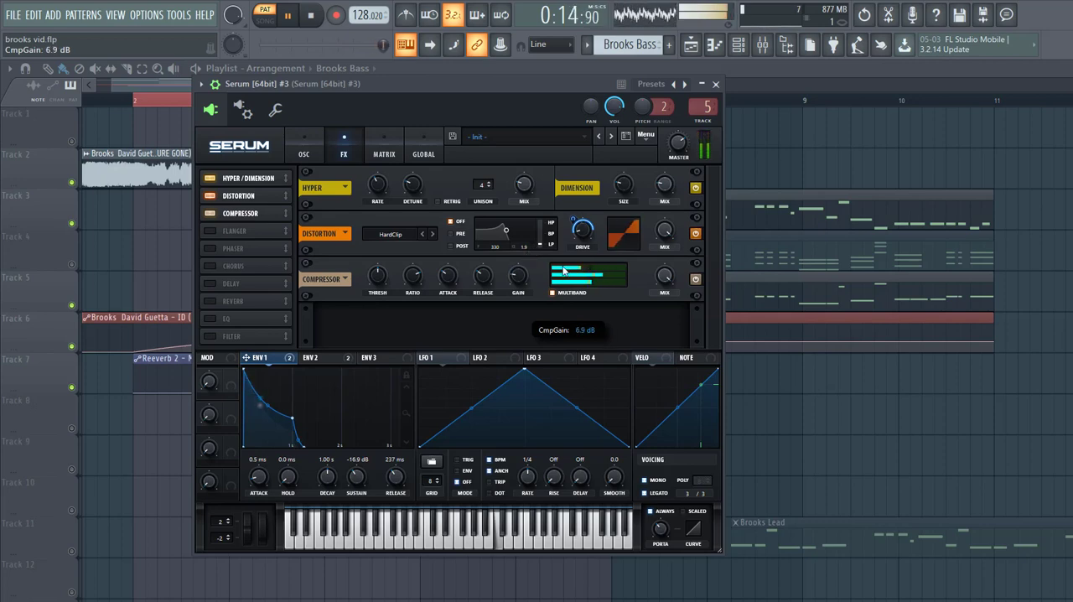
left_click_drag(596, 269, 550, 277)
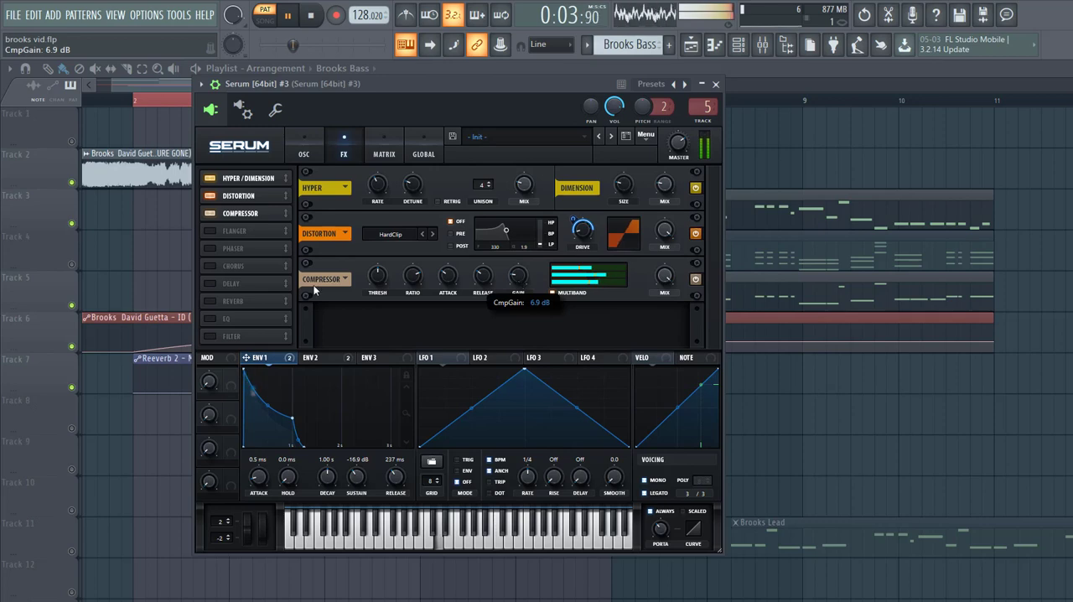
Step: Enable the EQ right after the compressor and route ENV 2 to its high Gain
left_click(210, 318)
left_click_drag(248, 319, 248, 228)
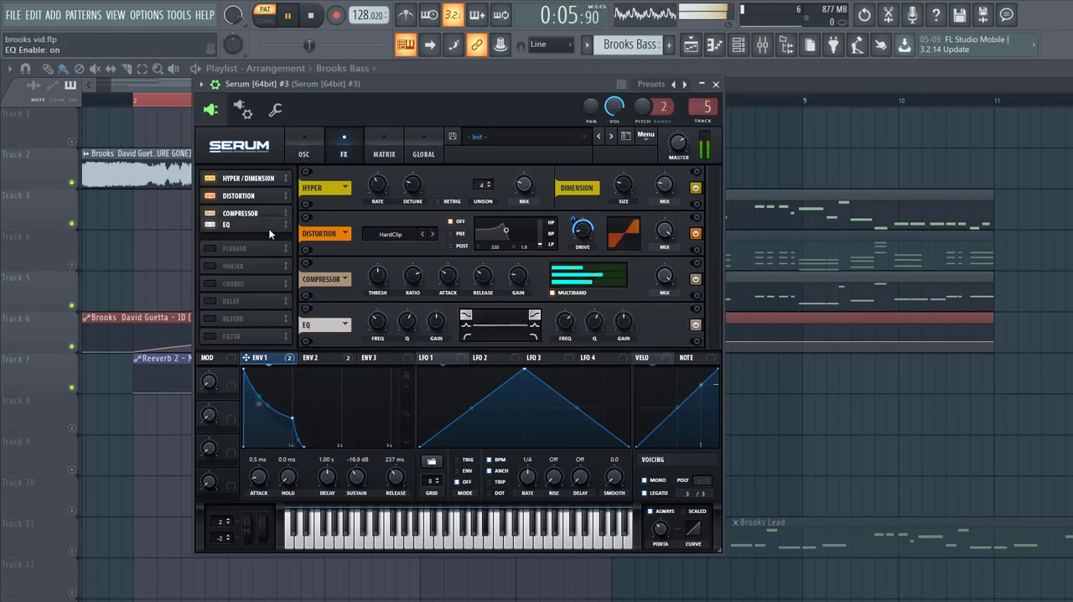
left_click(315, 357)
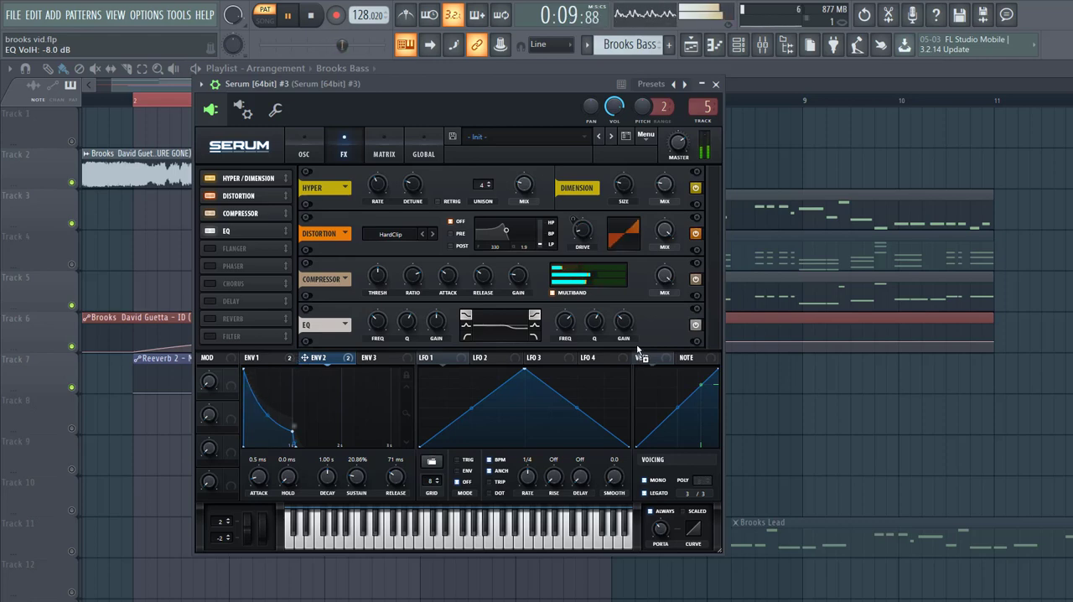
left_click_drag(307, 358, 622, 323)
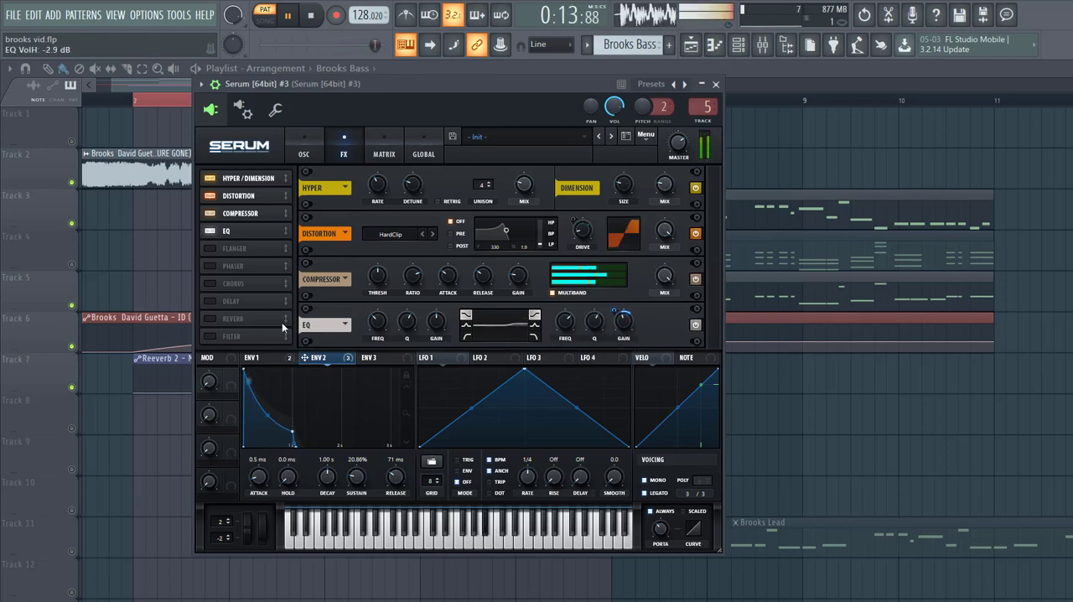
Step: Enable Chorus at 21% mix and weaken ENV 2's amount on the EQ high gain
left_click(210, 283)
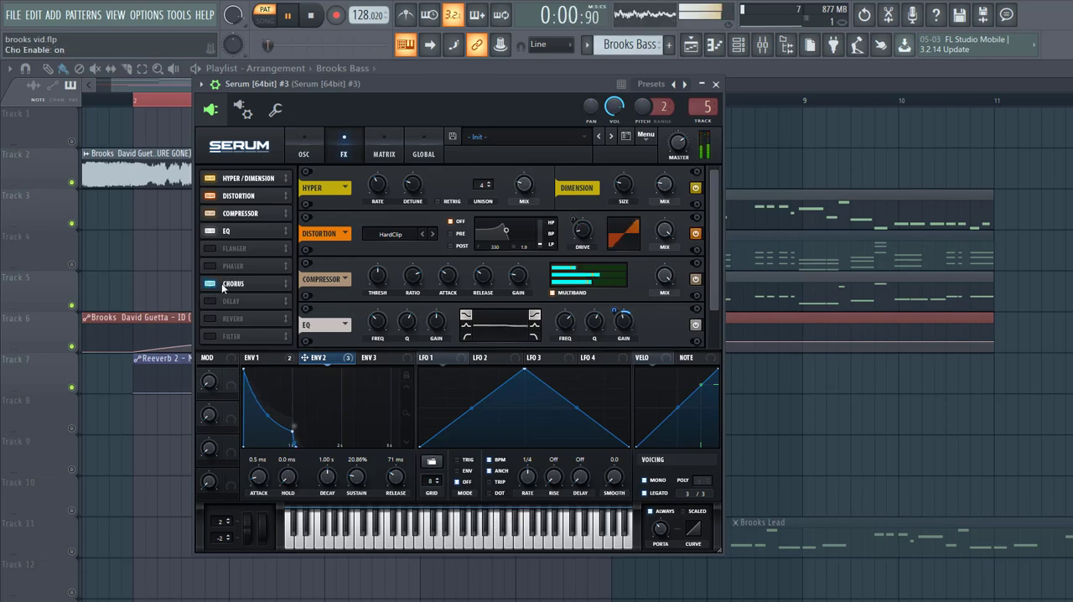
left_click(211, 231)
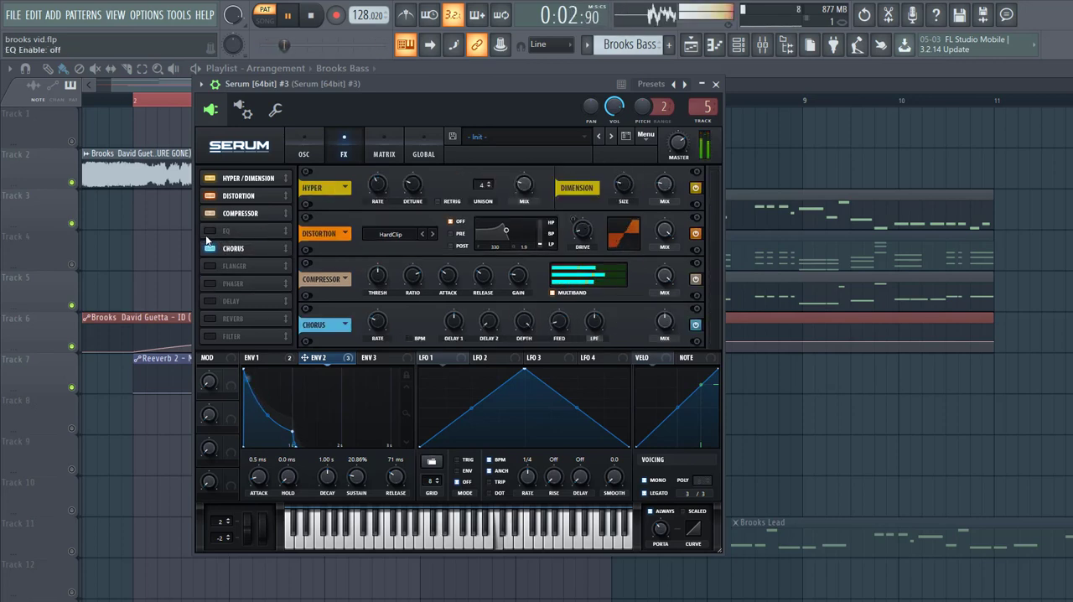
left_click(211, 231)
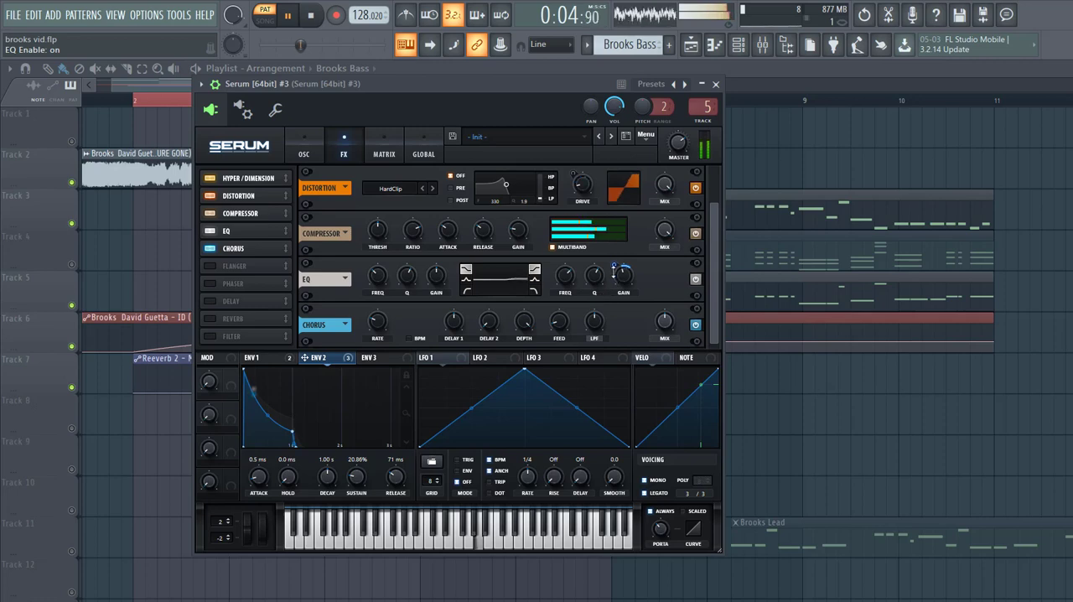
left_click_drag(614, 276, 614, 273)
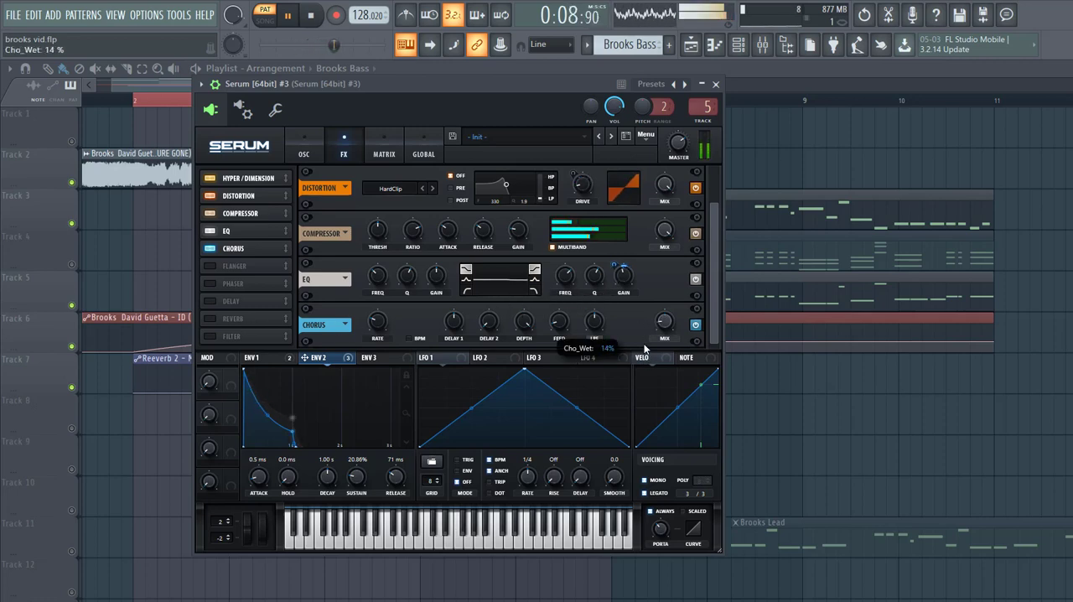
left_click_drag(661, 327, 592, 336)
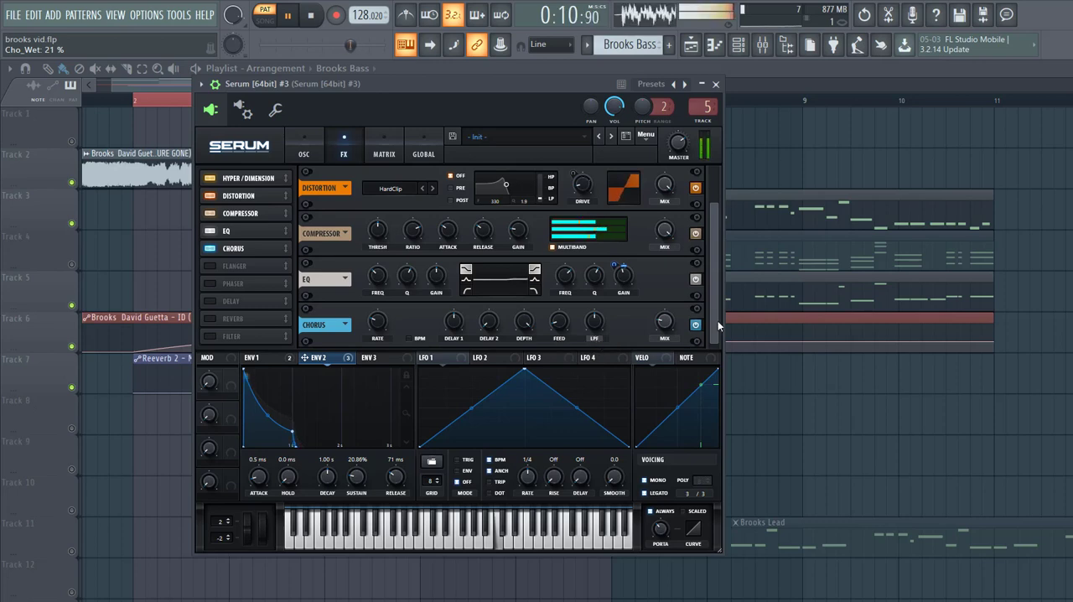
Step: Enable a Ping-Pong delay with 1/8 right time, followed by a Reverb
left_click(210, 301)
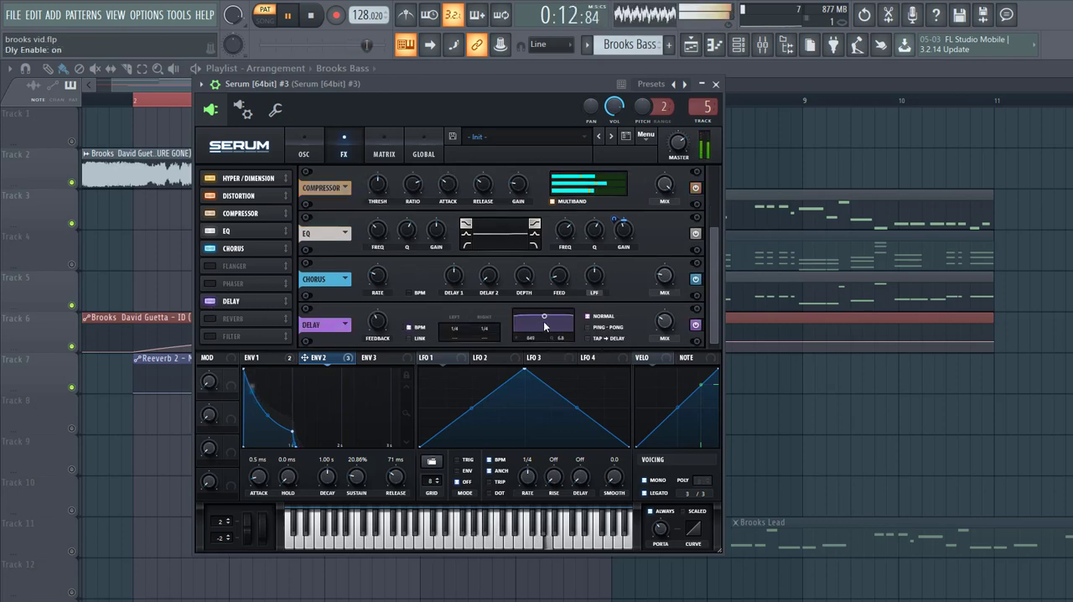
left_click(607, 326)
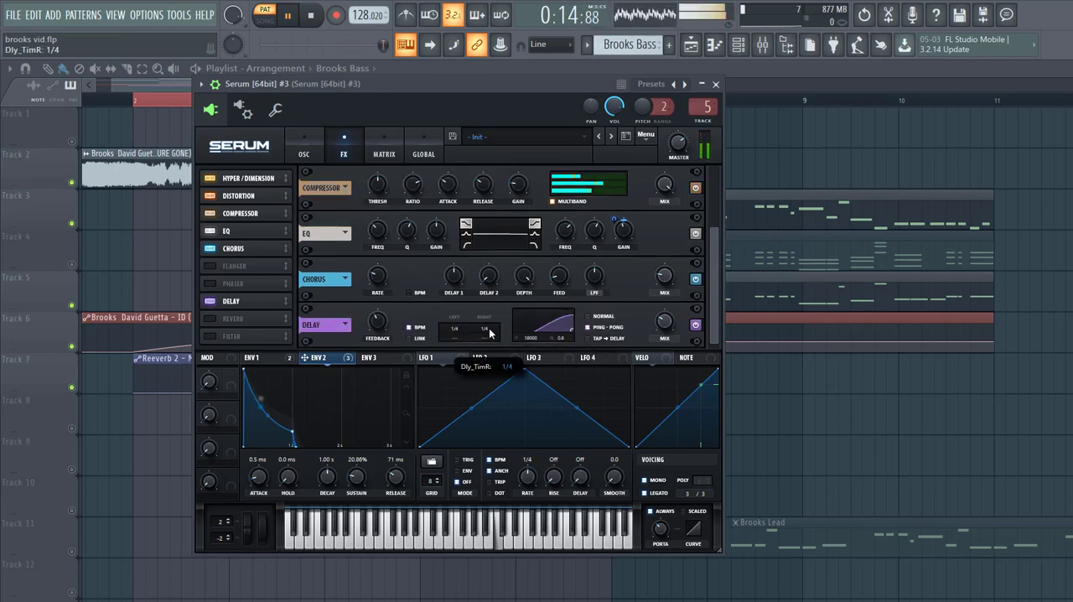
mouse_move(484, 328)
left_mouse_down()
mouse_move(483, 340)
mouse_move(483, 323)
left_mouse_up()
left_click(210, 319)
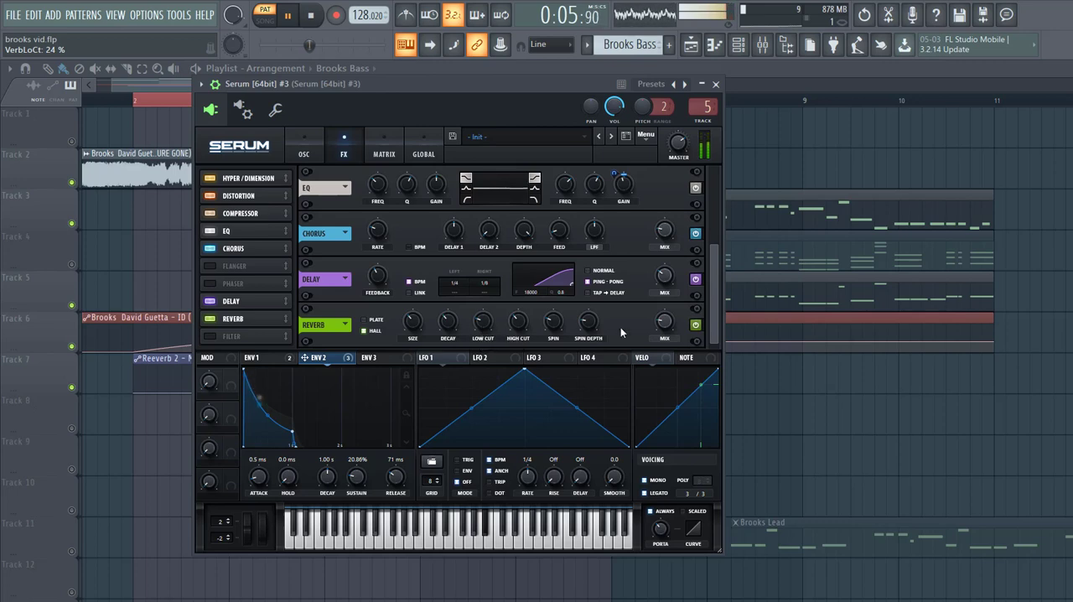
left_click_drag(413, 84, 479, 84)
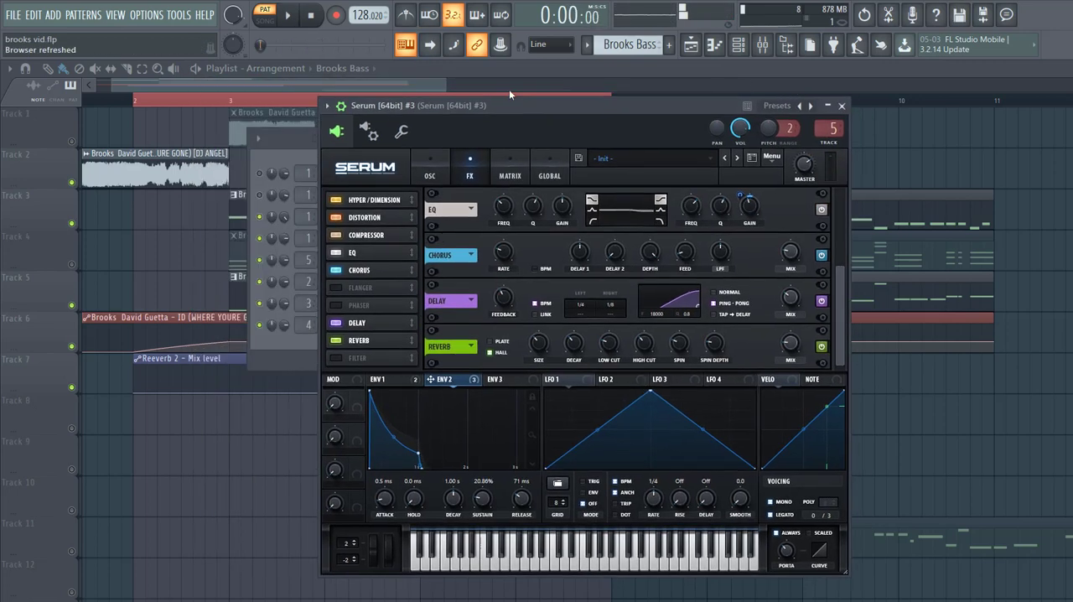